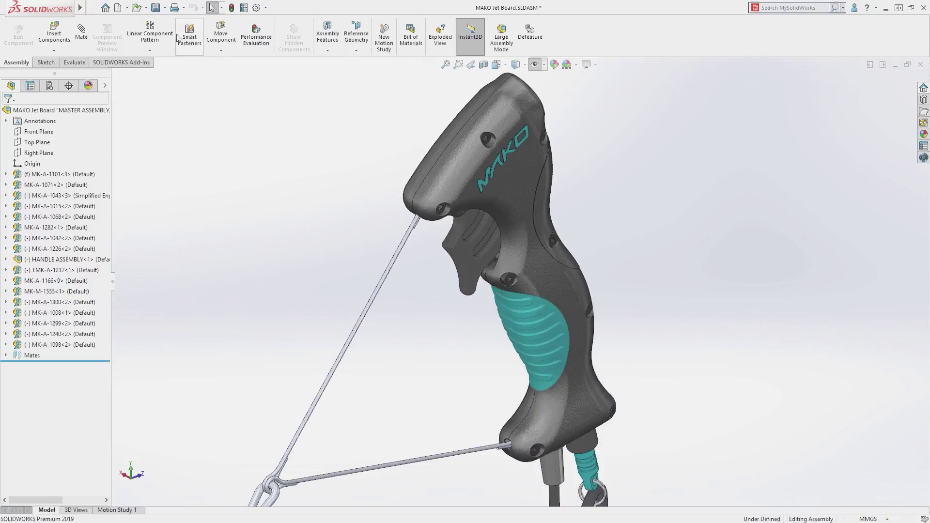
Step: Open the mesh file HANDLE.3MF from the Gilo jetboard folder as a part
left_click(137, 8)
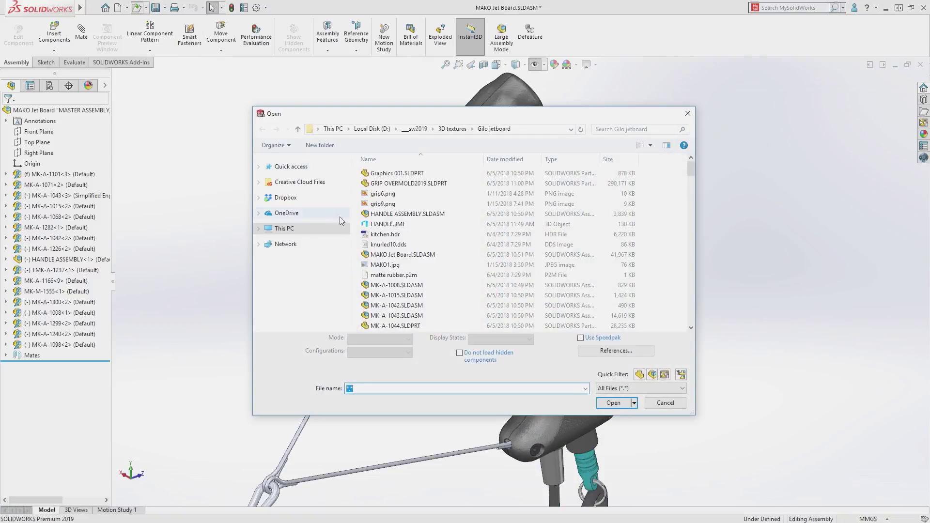
left_click(385, 226)
left_click(613, 396)
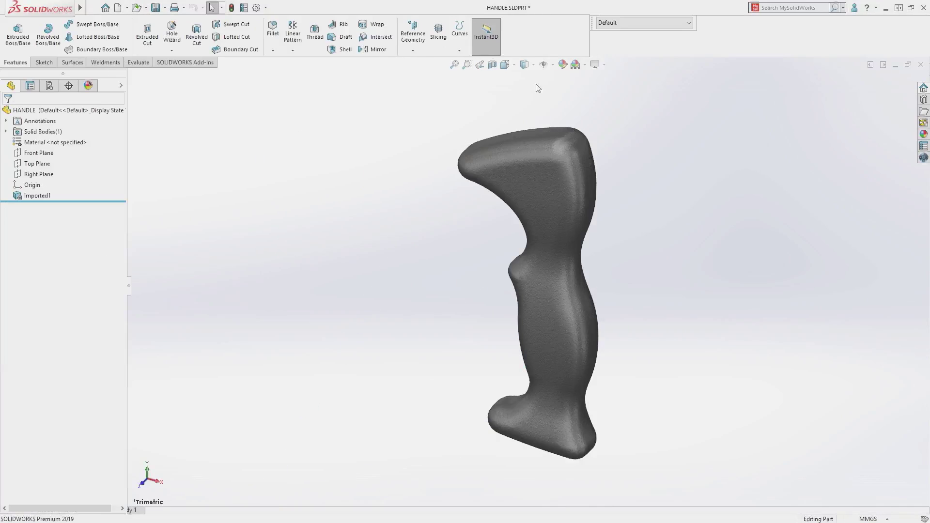
Step: Examine the imported handle's mesh facets with edges displayed, and restore the plain shaded display
left_click(524, 64)
left_click(527, 128)
middle_click_drag(536, 292, 596, 276)
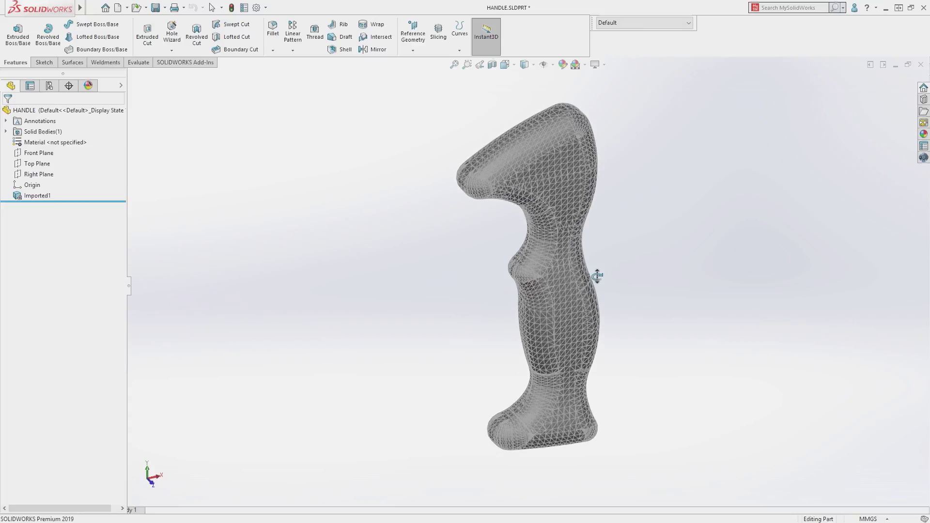
left_click(524, 64)
left_click(525, 105)
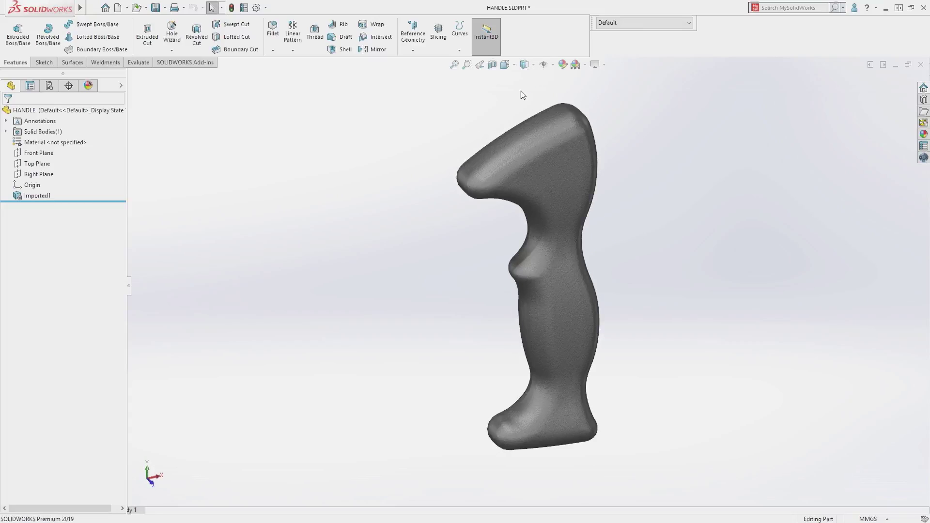
Step: Slice the handle mesh from the Top Plane with 7 planes at 20 mm offset, generating exact intersection sketches
left_click(37, 163)
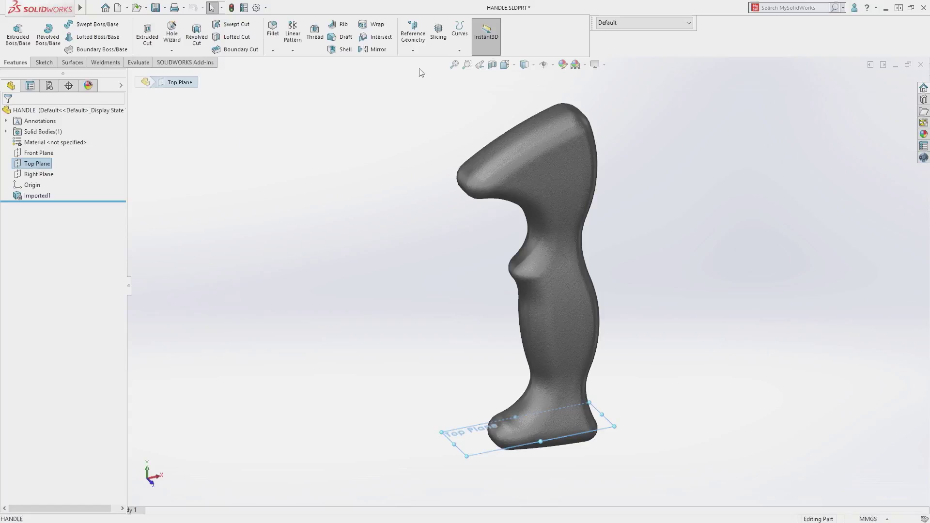
left_click(438, 39)
double_click(33, 238)
key("Tab")
type("20")
key("Tab")
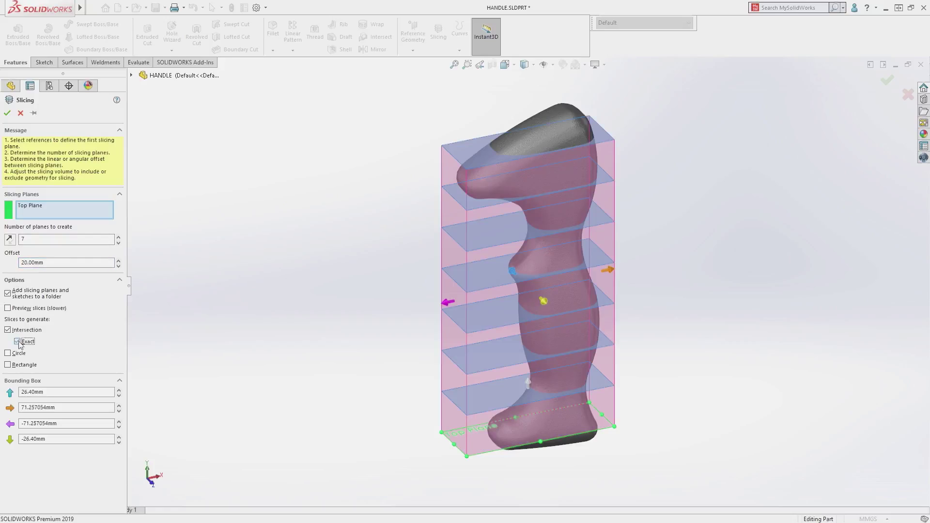
left_click(8, 113)
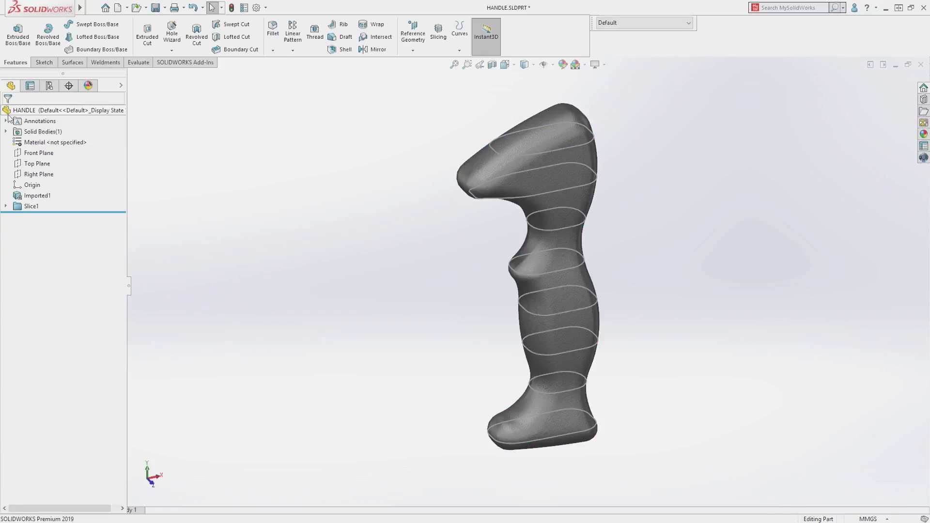
Step: In the front view, raise slicing plane Plane5 to about 77.26 mm above the first slicing plane
left_click(7, 207)
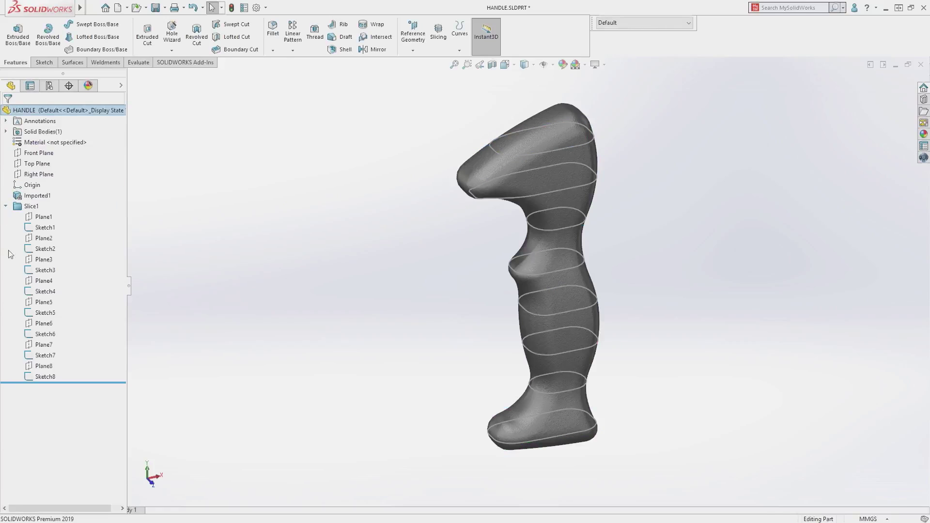
left_click(43, 302)
key("ctrl+1")
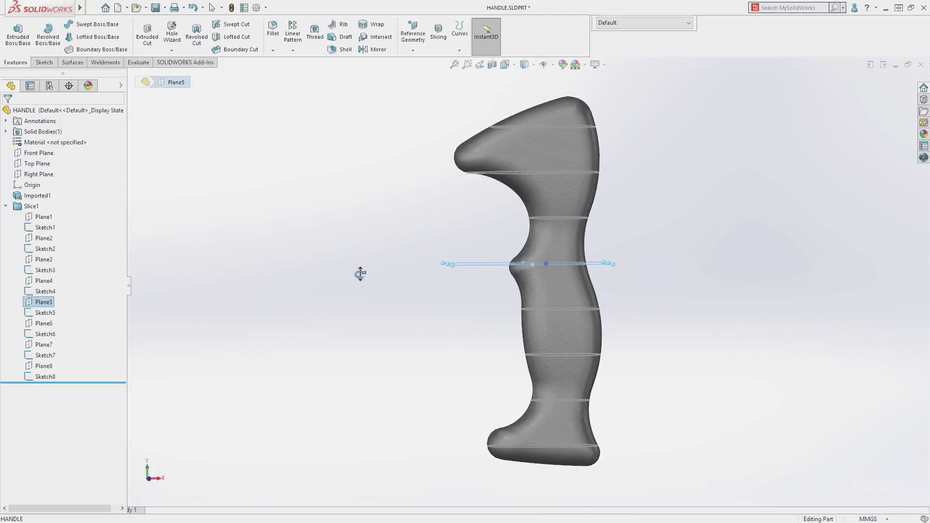
left_click_drag(545, 263, 544, 270)
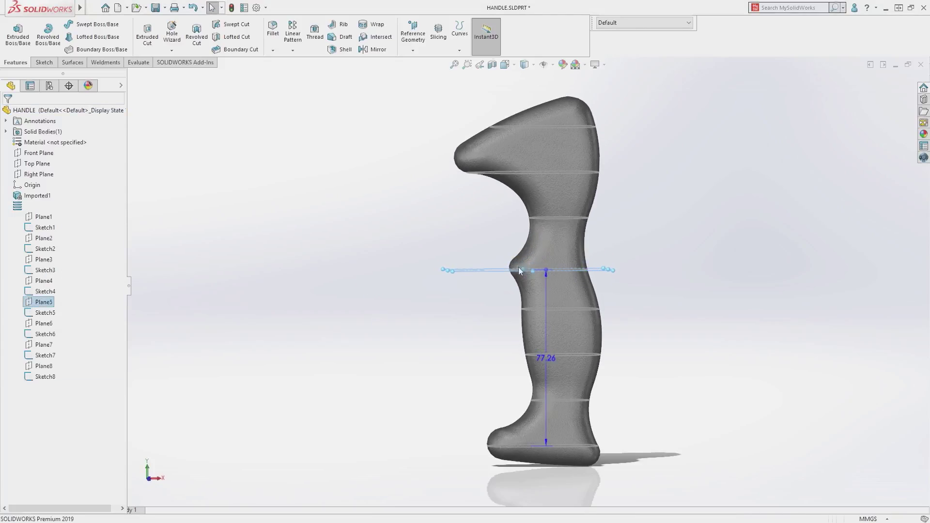
Step: Raise slicing plane Plane7 into the upper head of the handle
left_click(43, 345)
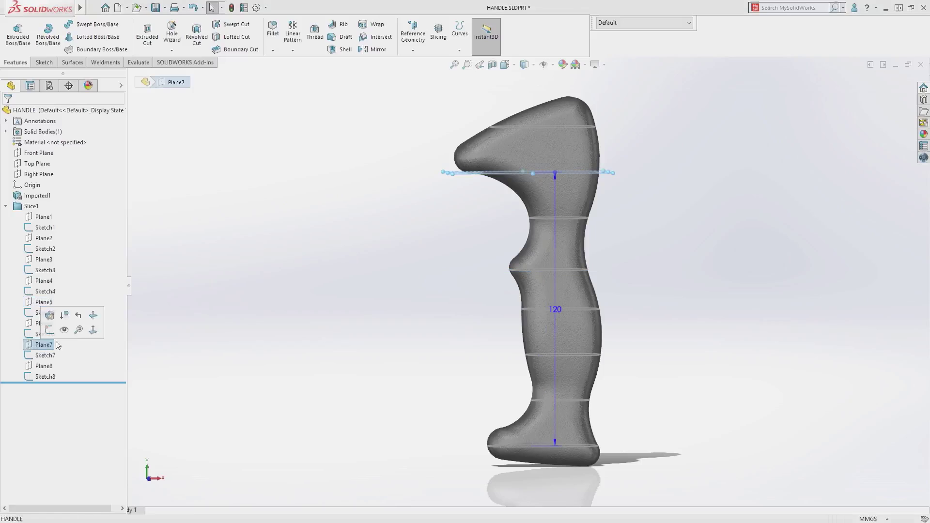
left_click_drag(555, 173, 602, 158)
left_click(466, 211)
middle_click_drag(479, 210, 513, 255)
middle_click_drag(512, 255, 508, 242)
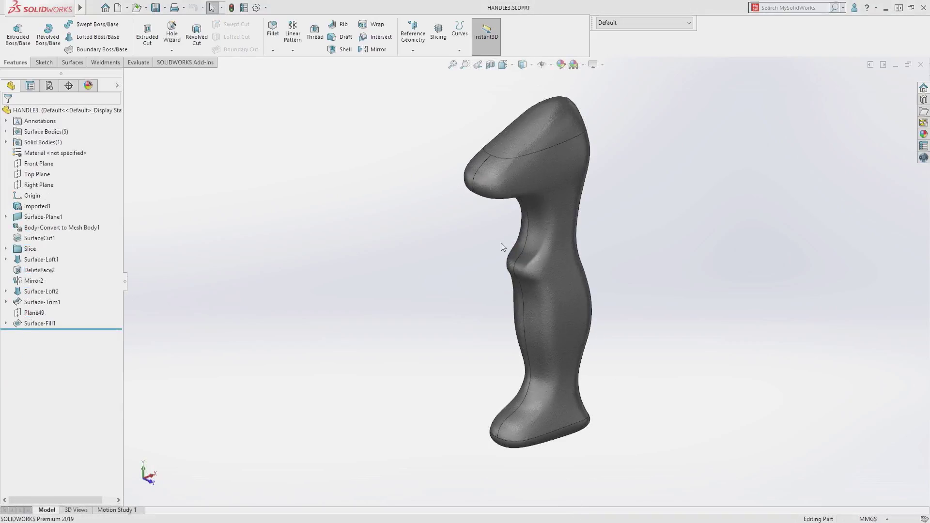
Step: Examine the Surface-Loft1, Surface-Loft2 and Surface-Fill1 features that rebuild the handle's surfaces in HANDLE3
left_click(50, 260)
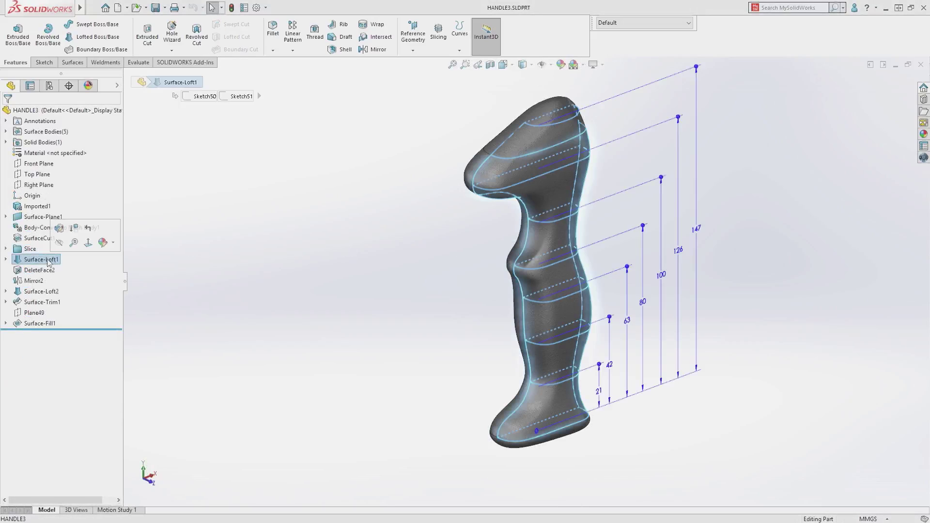
left_click(52, 292)
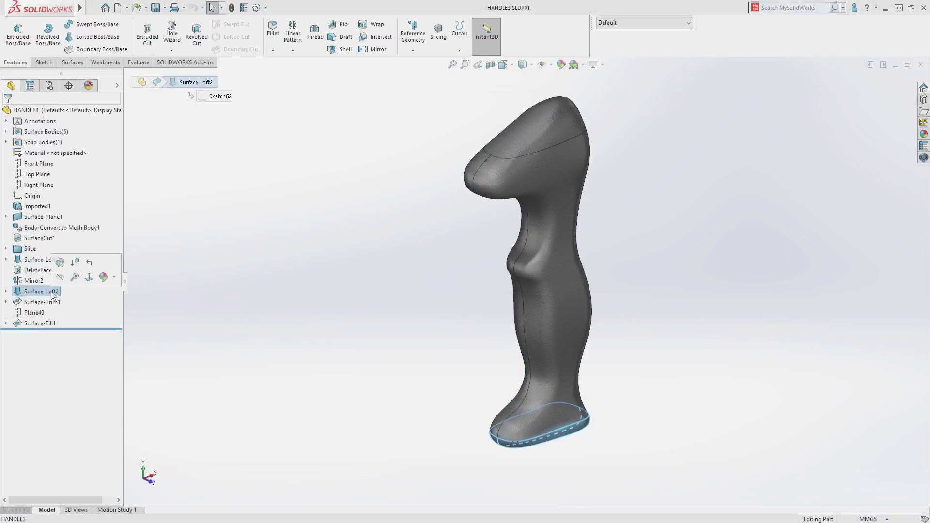
left_click(50, 324)
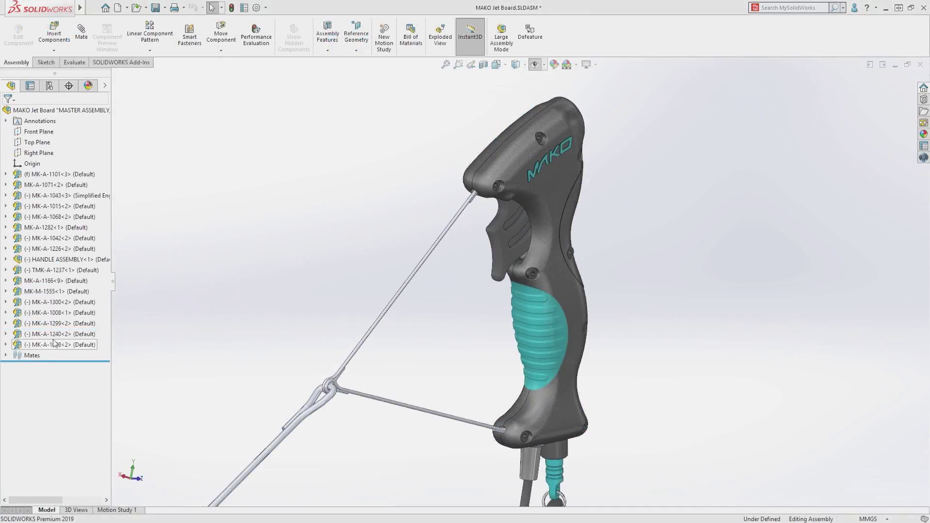
Step: Open the teal grip overmold part from the jet board assembly and list the features in its Horizontal Ribs folder
middle_click_drag(520, 343, 542, 273)
left_click(541, 275)
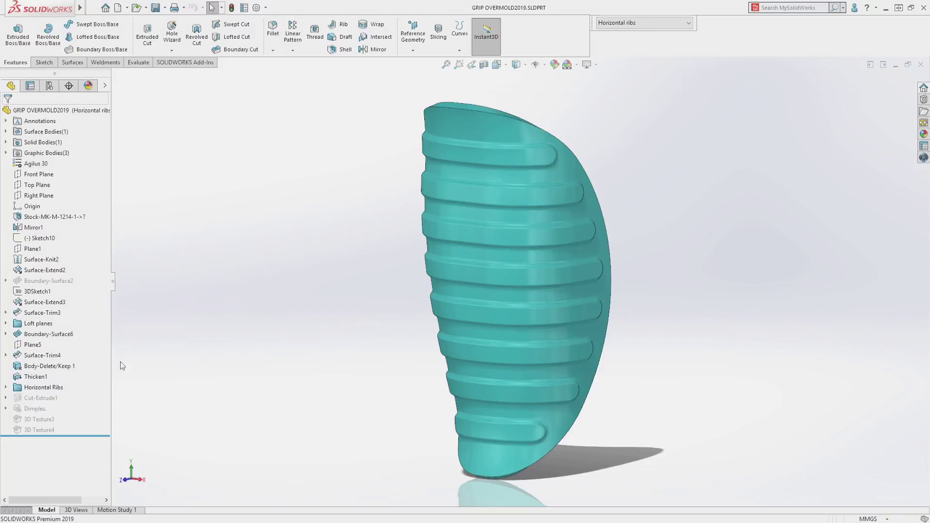
left_click(6, 387)
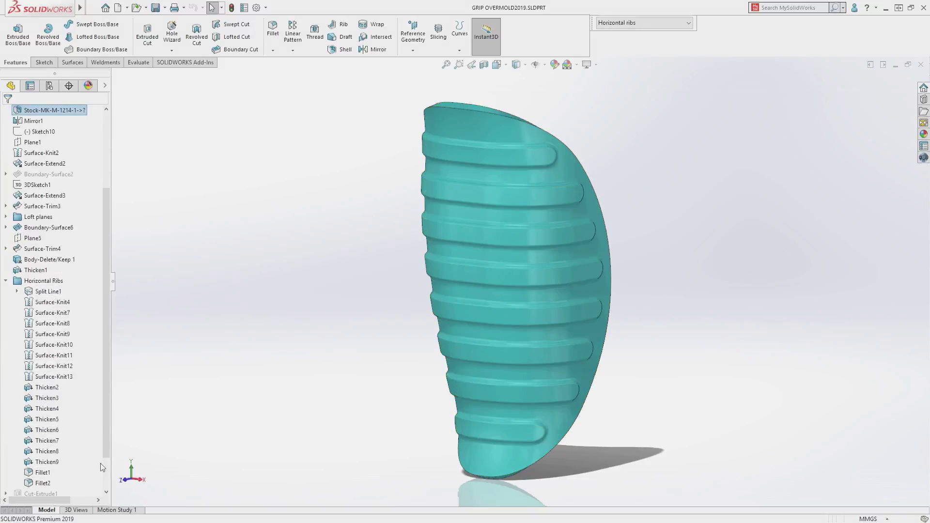
Step: Compare the grip's Bumps, Dimples and MAKO Logo configurations by activating each in turn
left_click(644, 20)
left_click(642, 37)
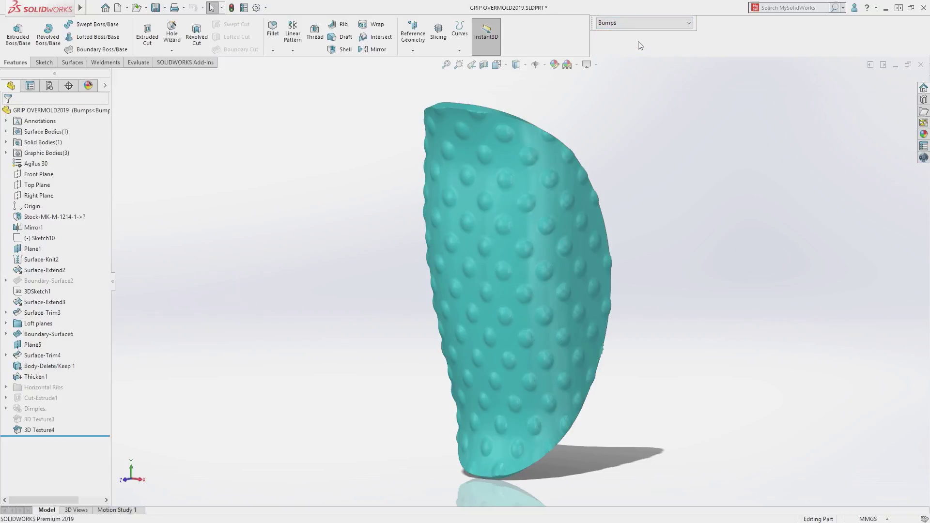
left_click(637, 23)
left_click(636, 50)
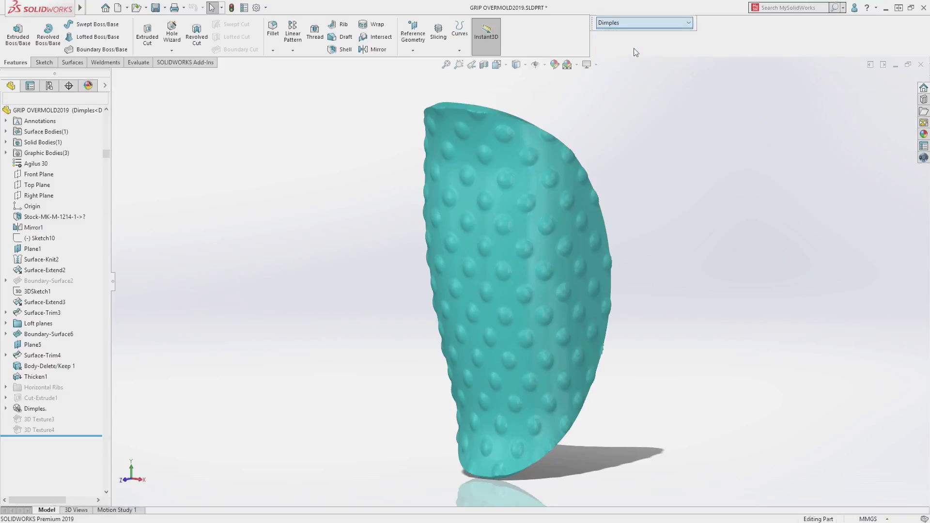
left_click(634, 24)
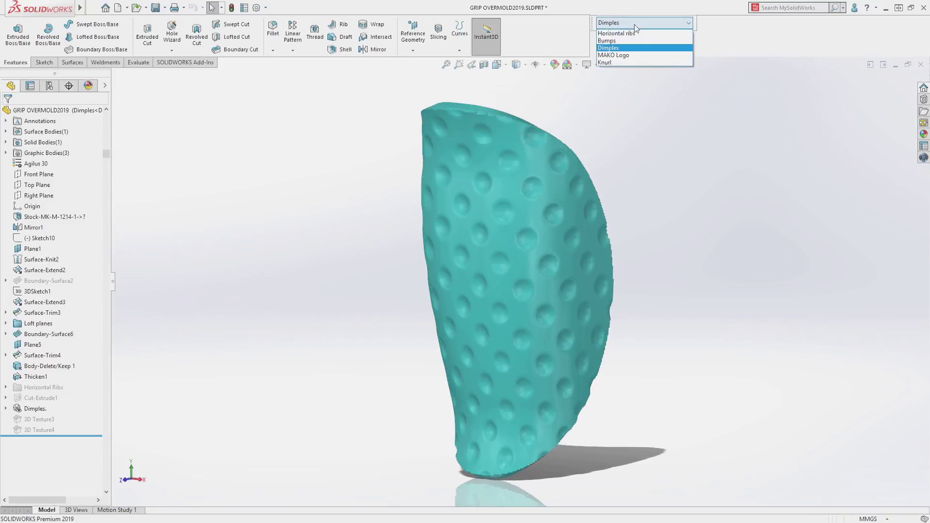
left_click(635, 58)
middle_click_drag(610, 160, 562, 193)
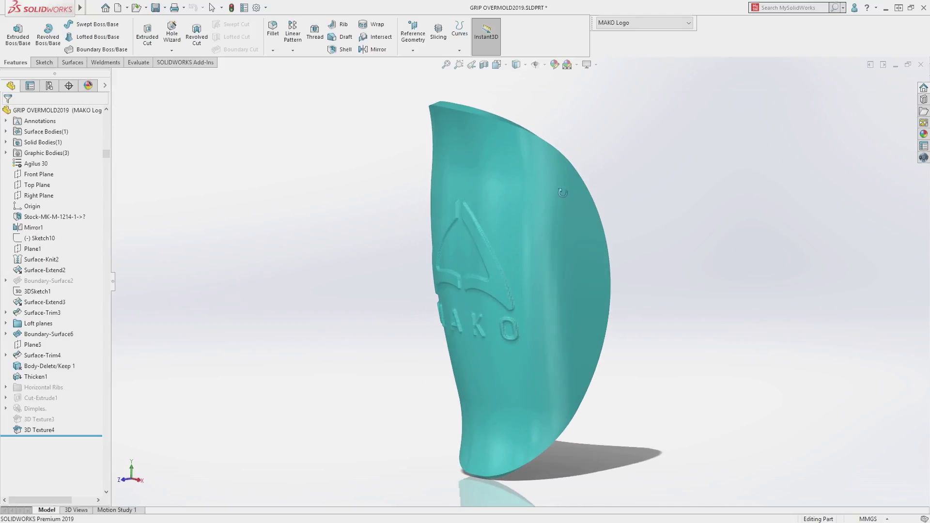
Step: Activate the Knurl configuration and apply the diamond knurl texture to the grip's outer face
left_click(645, 29)
left_click(635, 66)
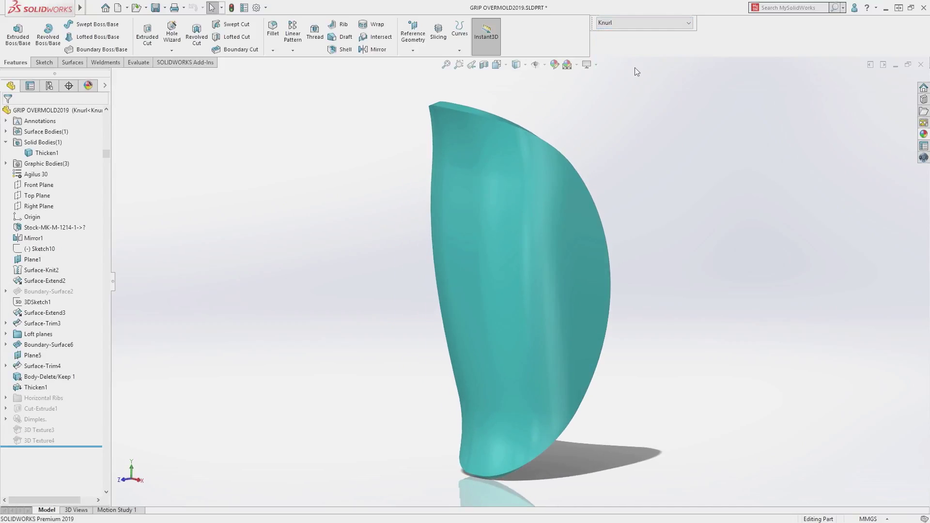
left_click(923, 135)
left_click_drag(853, 359, 538, 244)
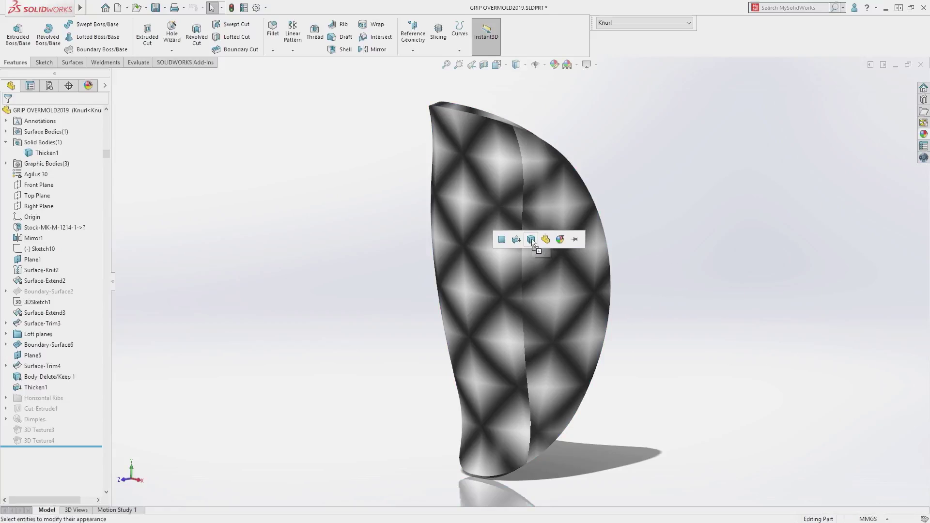
left_click(502, 240)
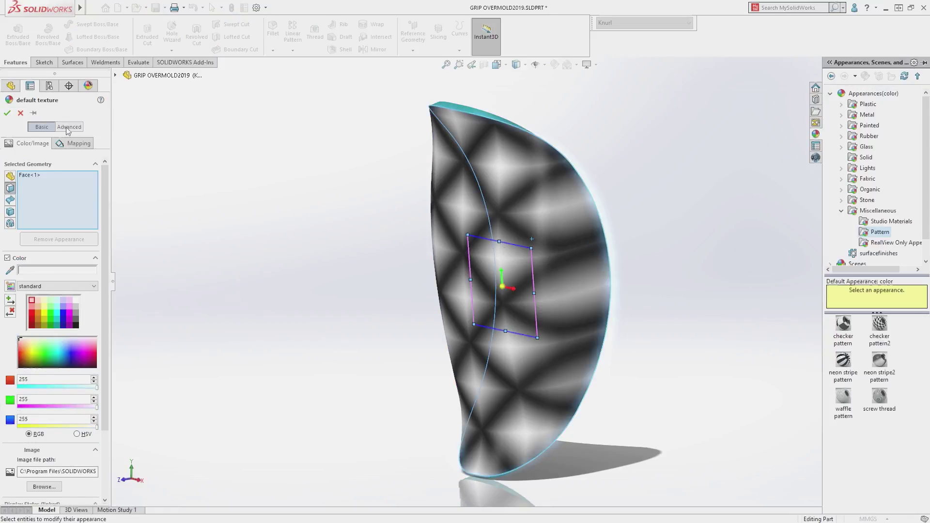
Step: Set the knurl texture's mapping to Surface and its size to 4 mm with fixed aspect ratio
left_click(68, 127)
left_click(83, 156)
left_click(53, 281)
left_click(52, 293)
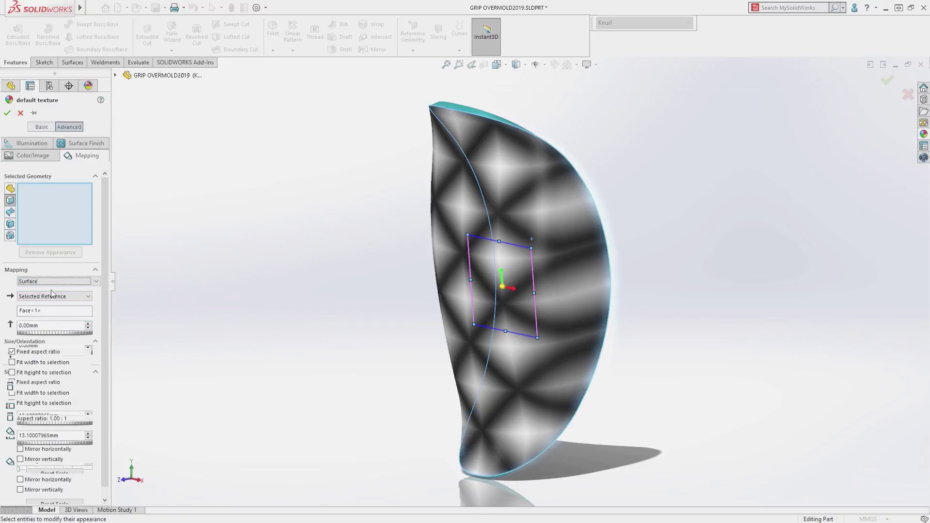
double_click(44, 385)
type("4")
key("Return")
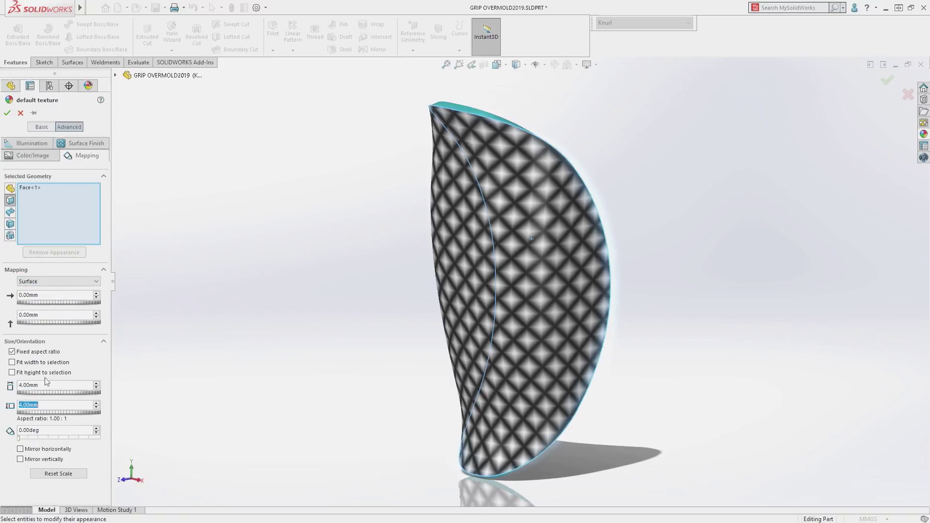
left_click(8, 112)
Step: Convert the knurl texture on body Thicken1 into a 3D Texture with a maximum element size of about 0.85 mm
right_click(46, 153)
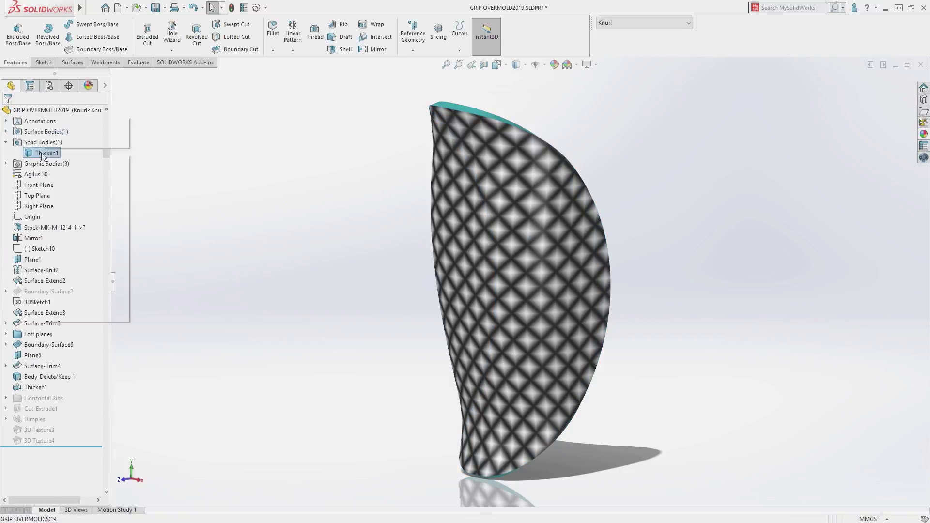
left_click(80, 124)
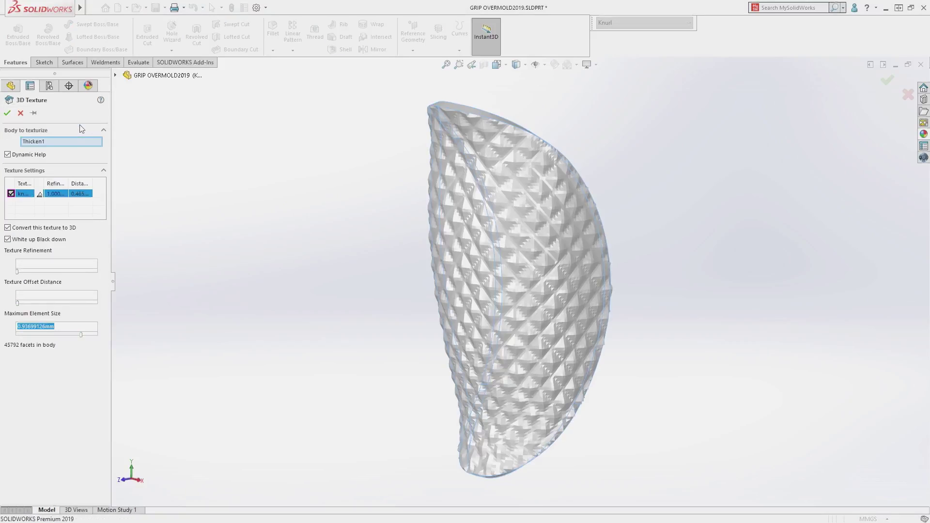
mouse_move(81, 334)
left_mouse_down()
mouse_move(73, 335)
mouse_move(87, 335)
left_mouse_up()
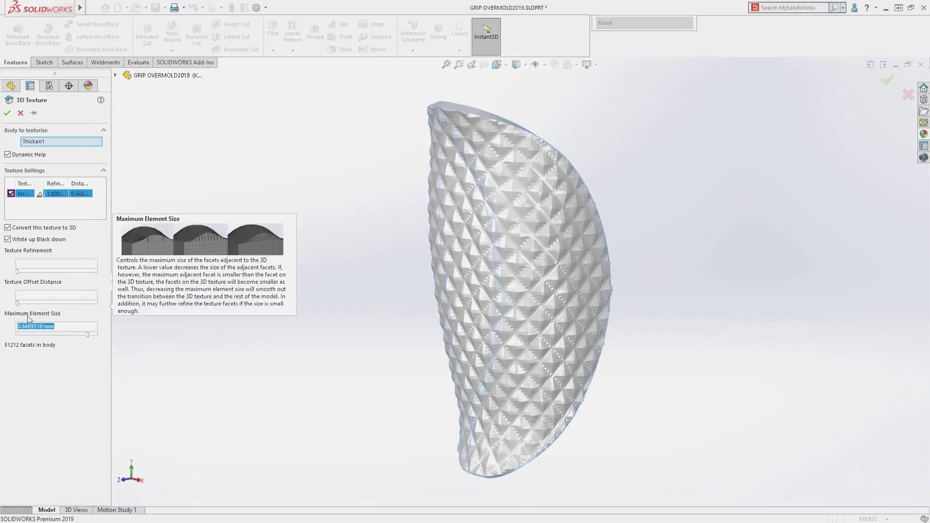
mouse_move(17, 303)
left_mouse_down()
mouse_move(36, 304)
mouse_move(17, 303)
left_mouse_up()
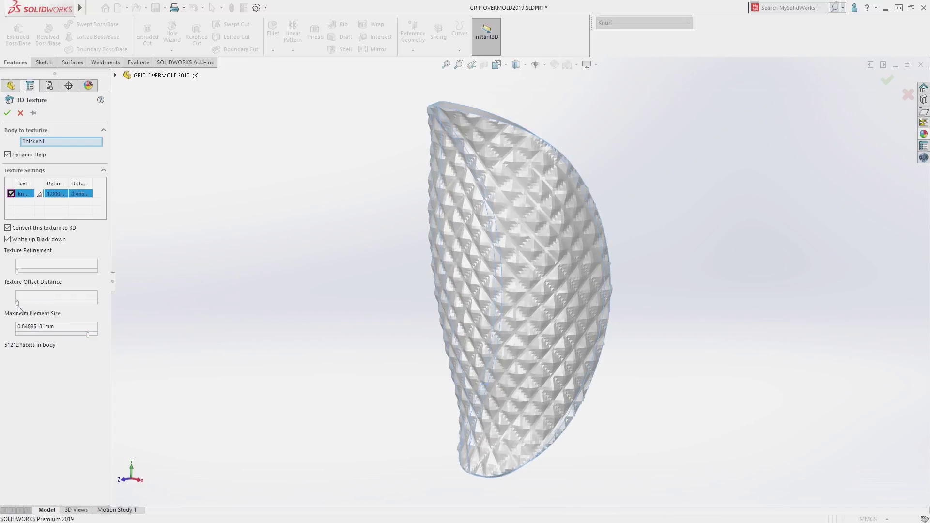
left_click(7, 113)
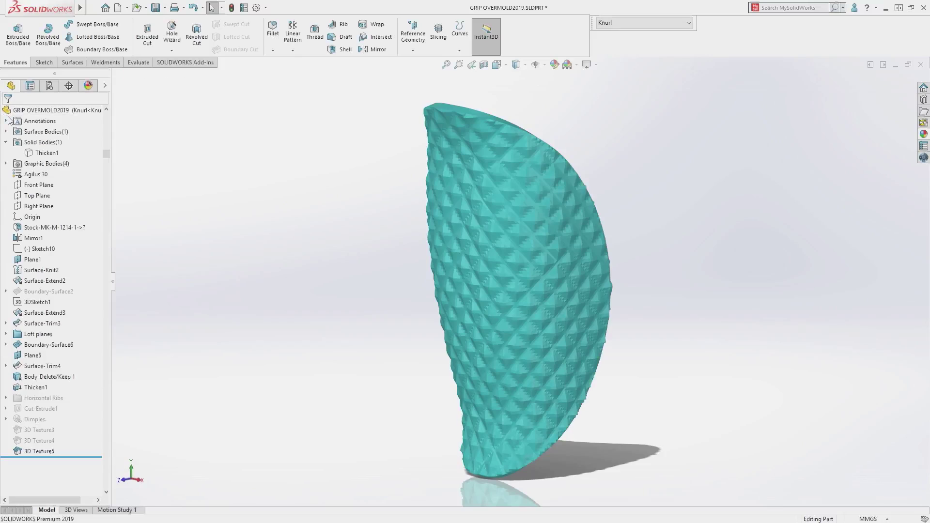
mouse_move(204, 197)
middle_mouse_down()
mouse_move(356, 189)
mouse_move(130, 184)
mouse_move(231, 197)
mouse_move(255, 210)
middle_mouse_up()
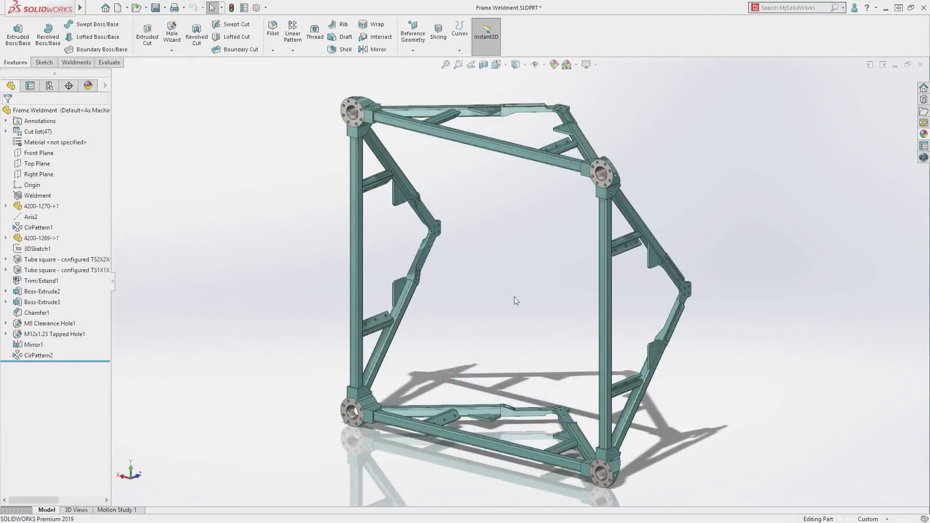
Step: Run Interference Detection on all bodies of the Frame Weldment part
mouse_move(513, 296)
middle_mouse_down()
mouse_move(369, 276)
mouse_move(517, 292)
middle_mouse_up()
left_click(108, 63)
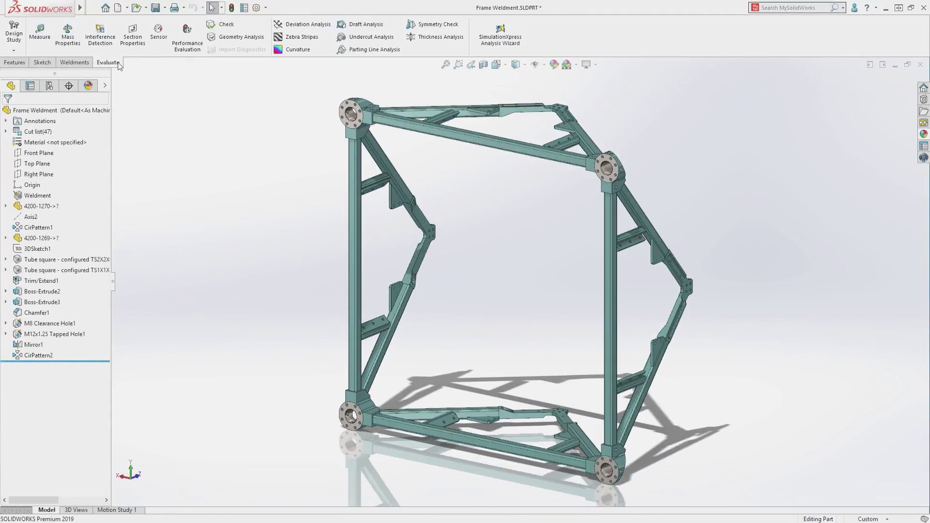
left_click(100, 36)
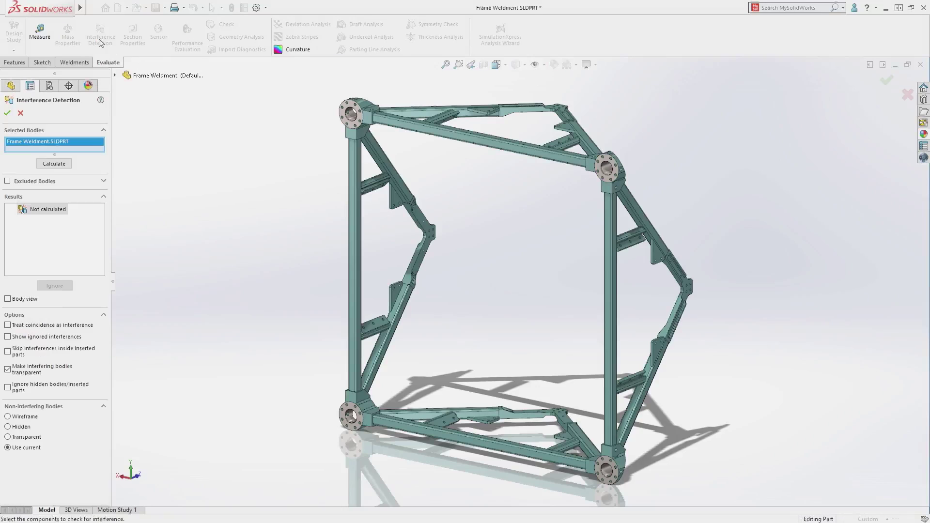
left_click(56, 165)
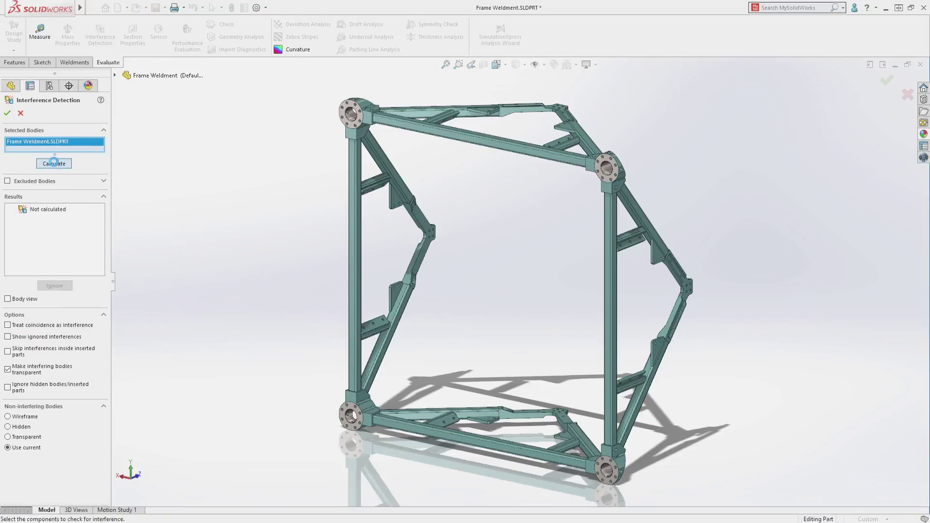
Step: Highlight all three detected interferences together, examine the overlapping tube ends up close, and close Interference Detection
left_click(63, 230, "shift")
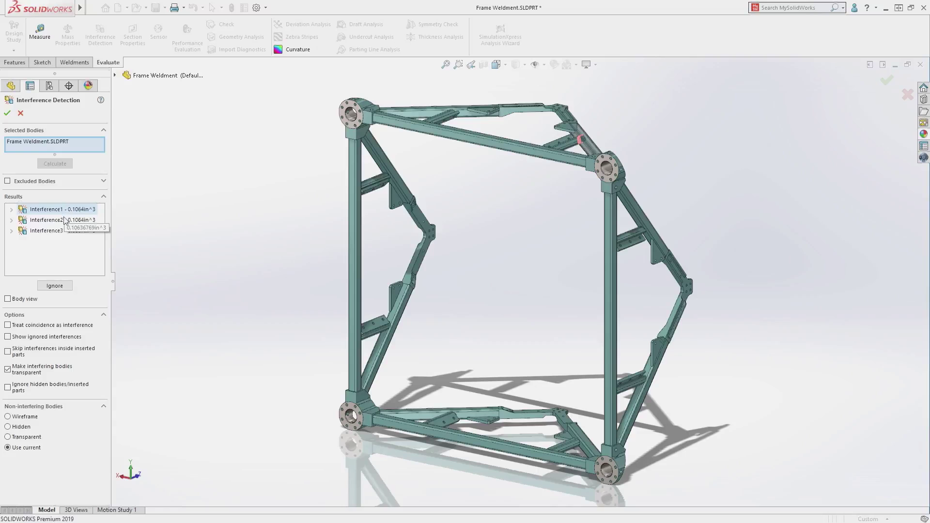
left_click(457, 64)
left_click_drag(412, 93, 571, 178)
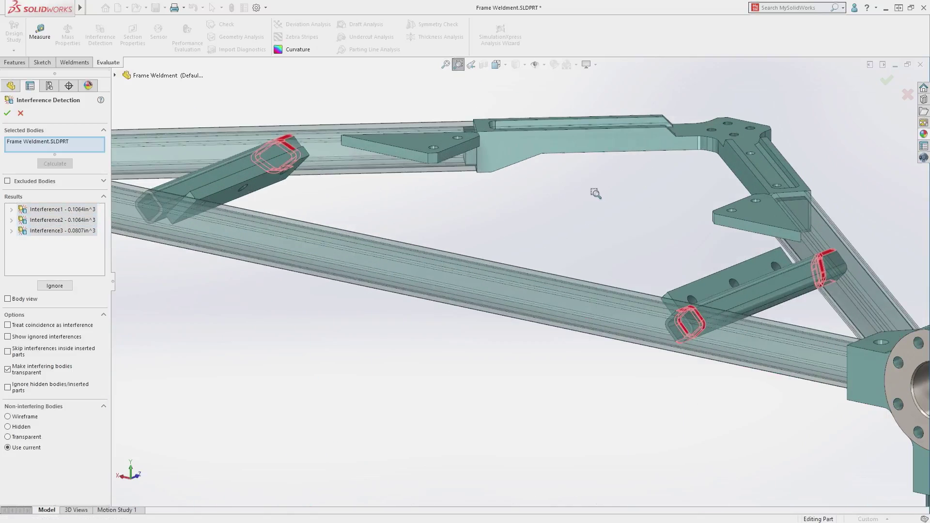
middle_click_drag(595, 192, 585, 212)
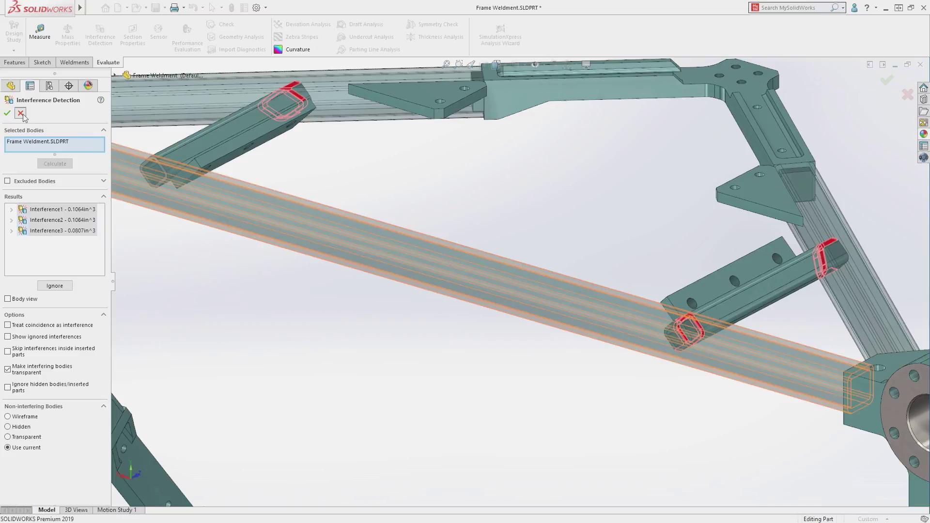
left_click(20, 113)
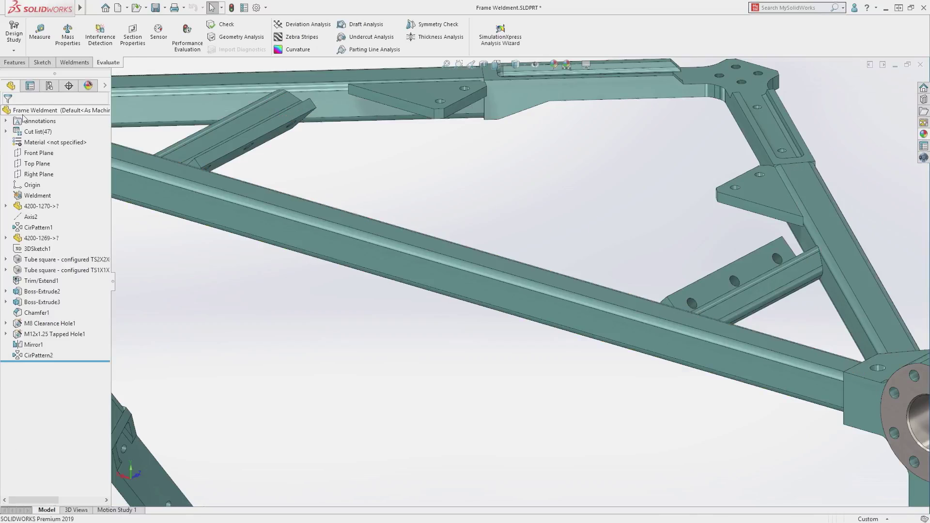
Step: Switch to the 4200-0006 assembly and group the mates in MateGroup1 by status
key("ctrl+Tab")
left_click(494, 277)
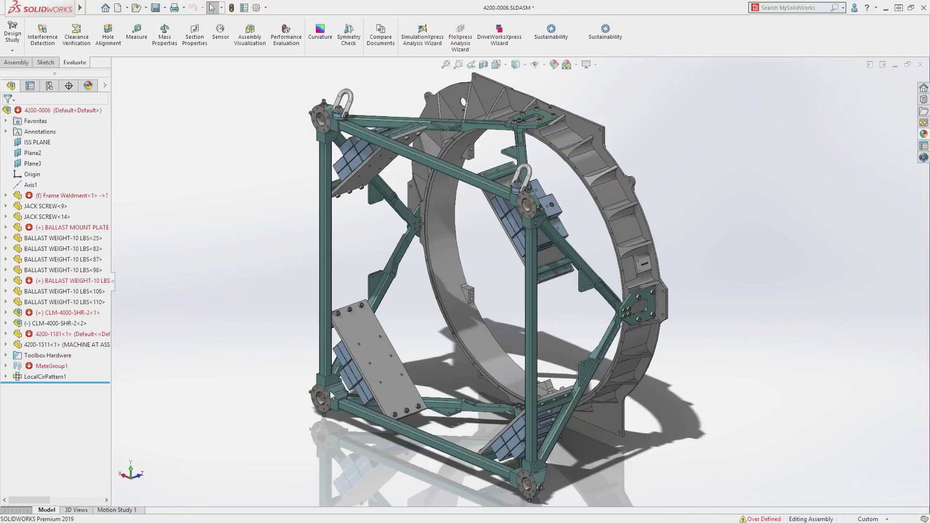
left_click(5, 366)
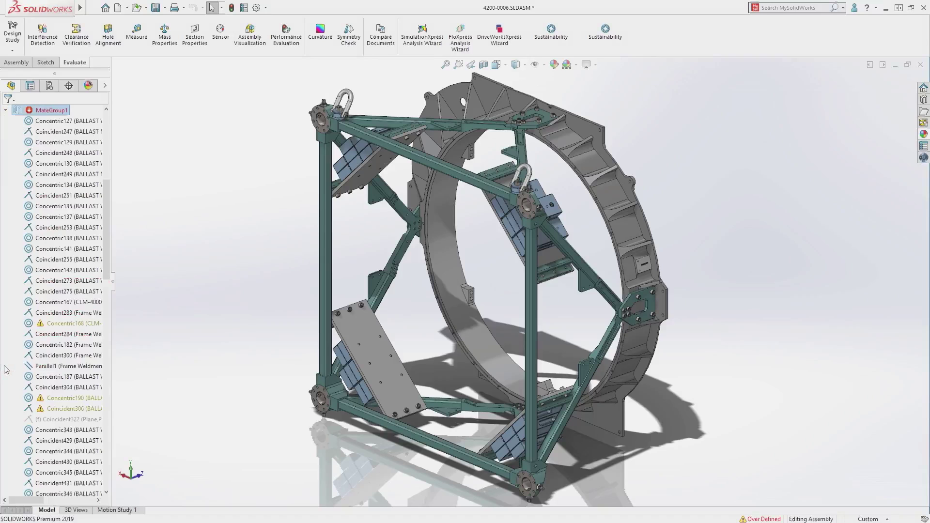
left_click_drag(109, 279, 115, 237)
right_click(62, 231)
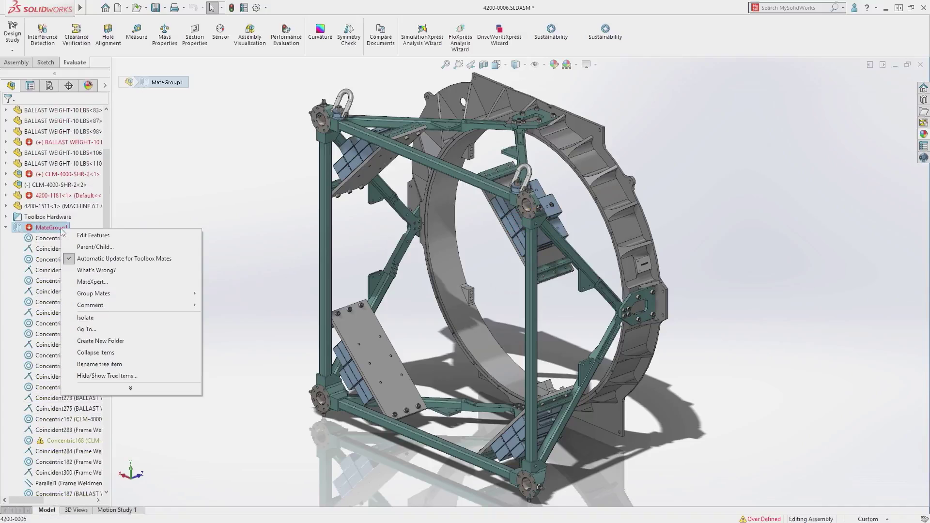
mouse_move(104, 298)
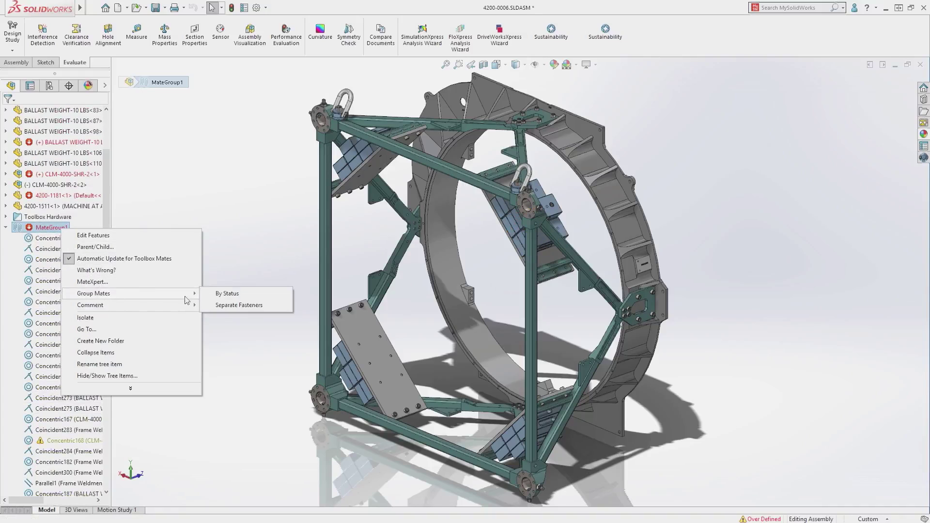
left_click(242, 294)
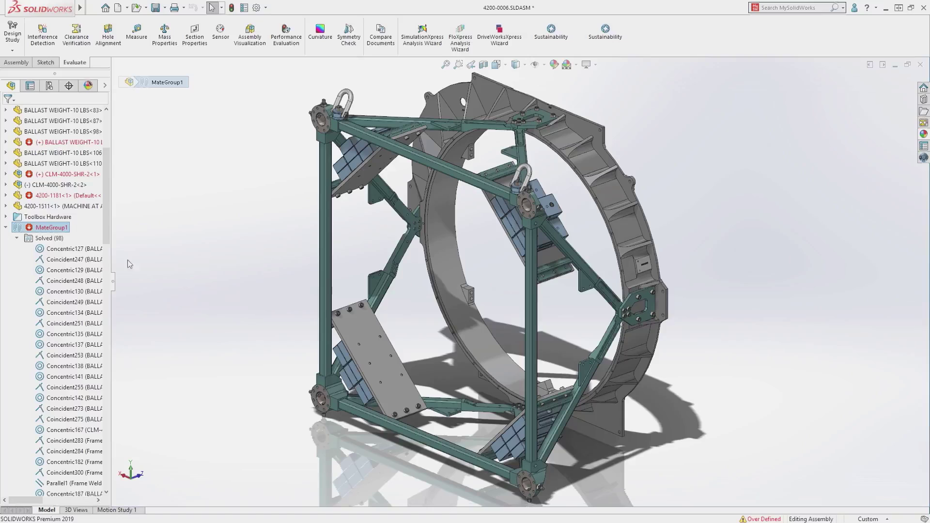
Step: Delete the three mates in the Errors group: Coincident454, Distance3 and Concentric367
left_click(18, 238)
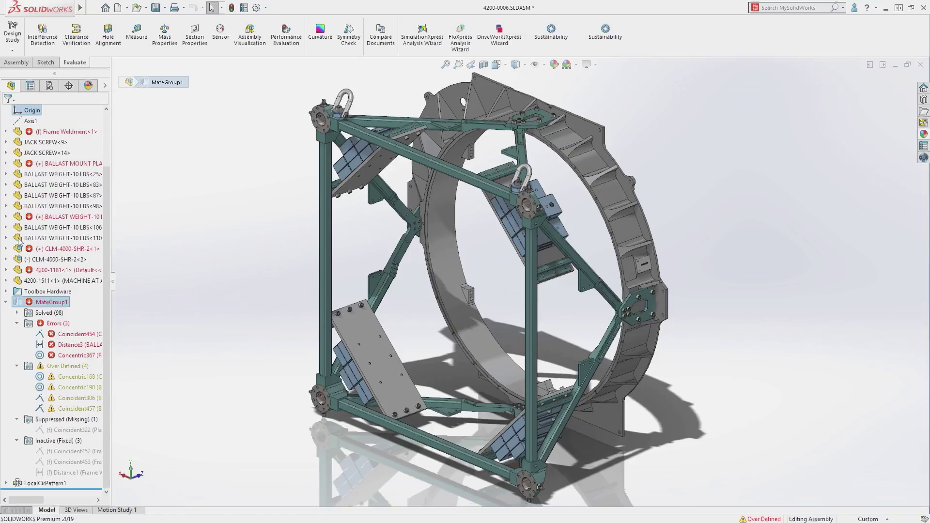
left_click(63, 334)
left_click(63, 356, "shift")
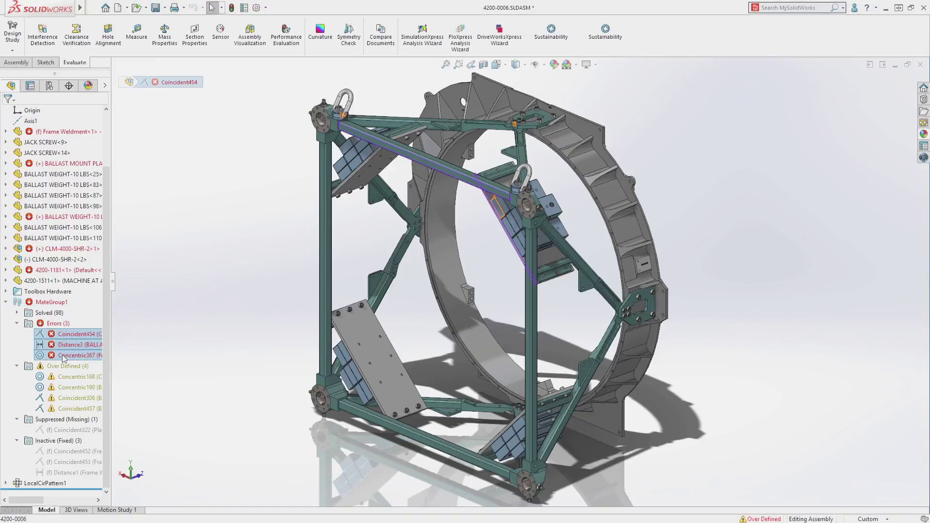
right_click(63, 358)
left_click(82, 378)
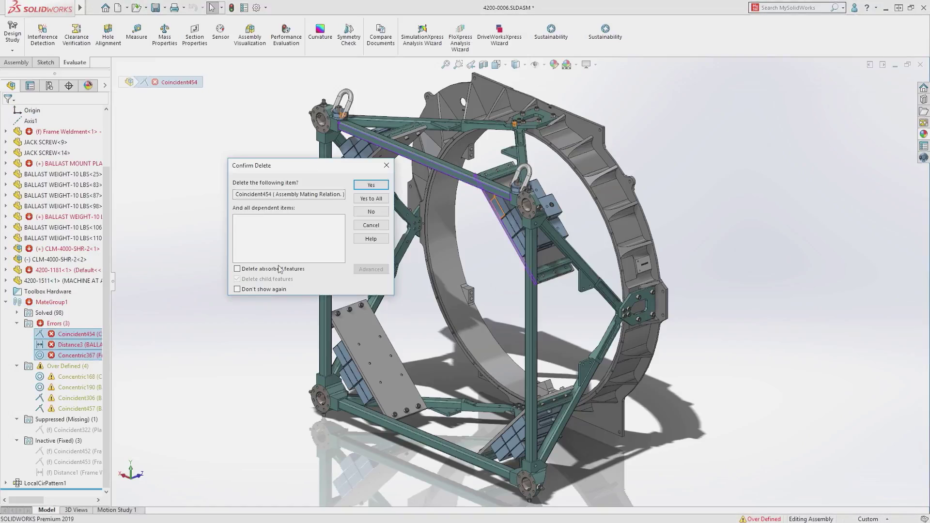
left_click(371, 198)
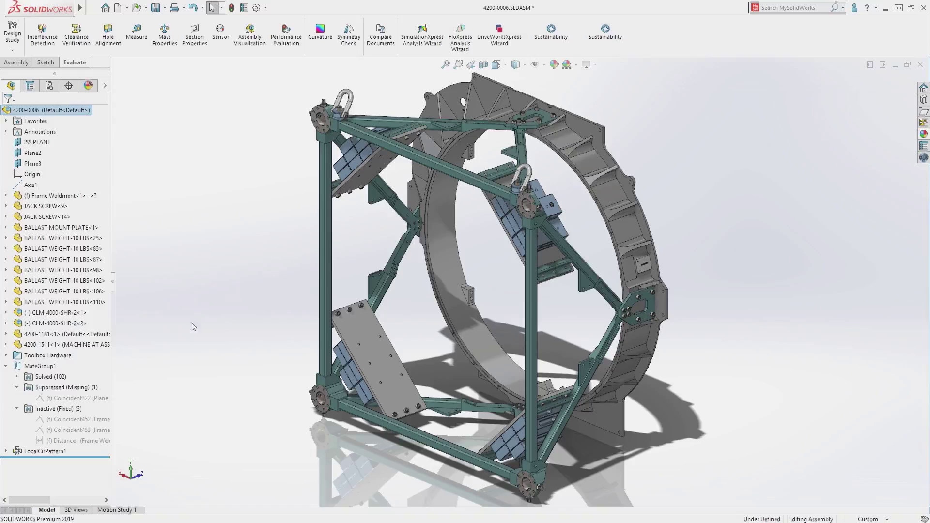
Step: Delete the suppressed mate Coincident322 and the inactive mates Coincident452, Coincident453 and Distance1
left_click(75, 398)
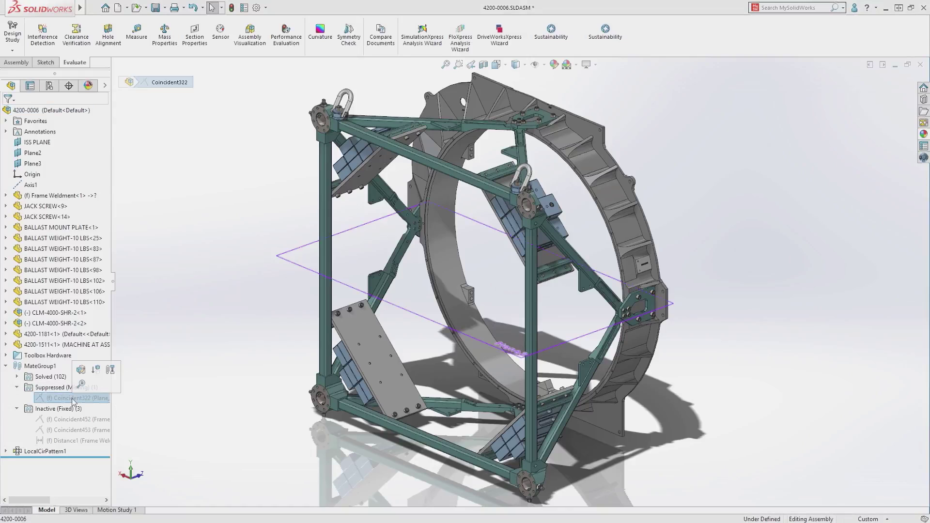
left_click(68, 419, "ctrl")
left_click(66, 430, "ctrl")
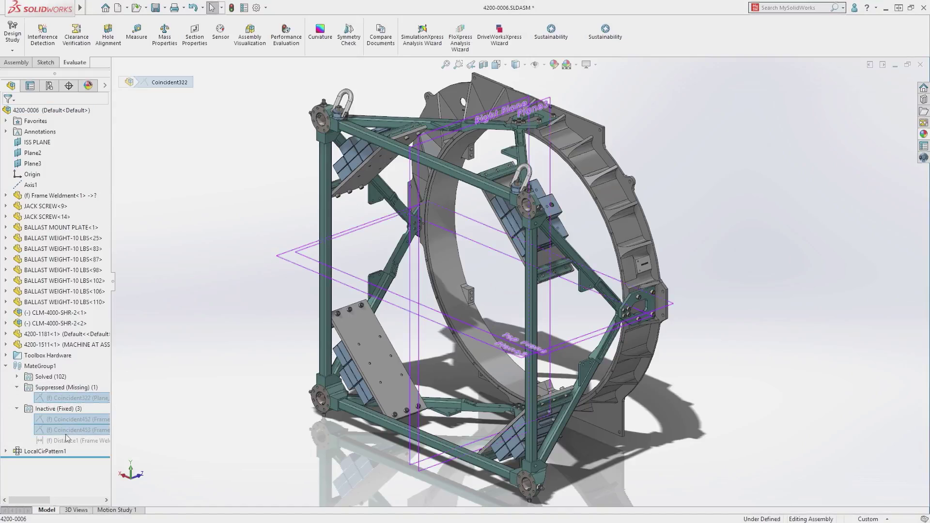
left_click(66, 440, "ctrl")
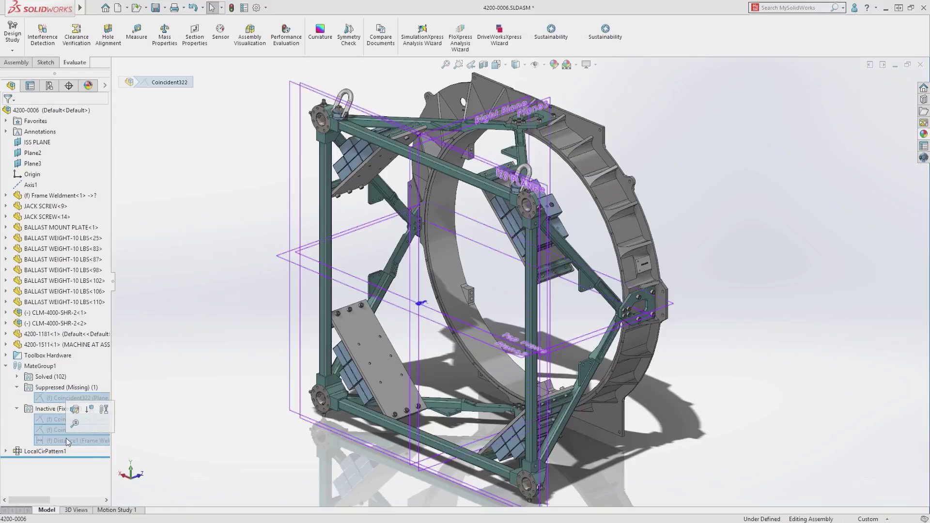
right_click(66, 440)
left_click(92, 407)
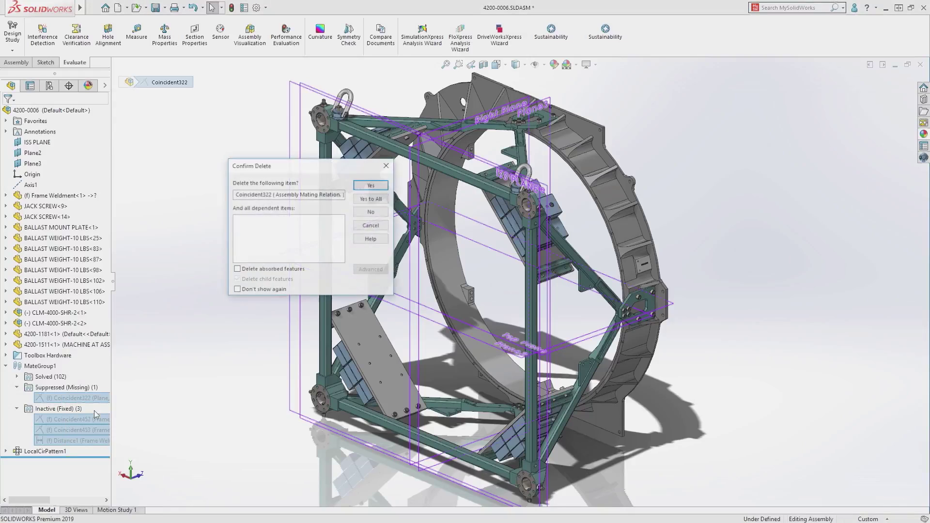
left_click(365, 200)
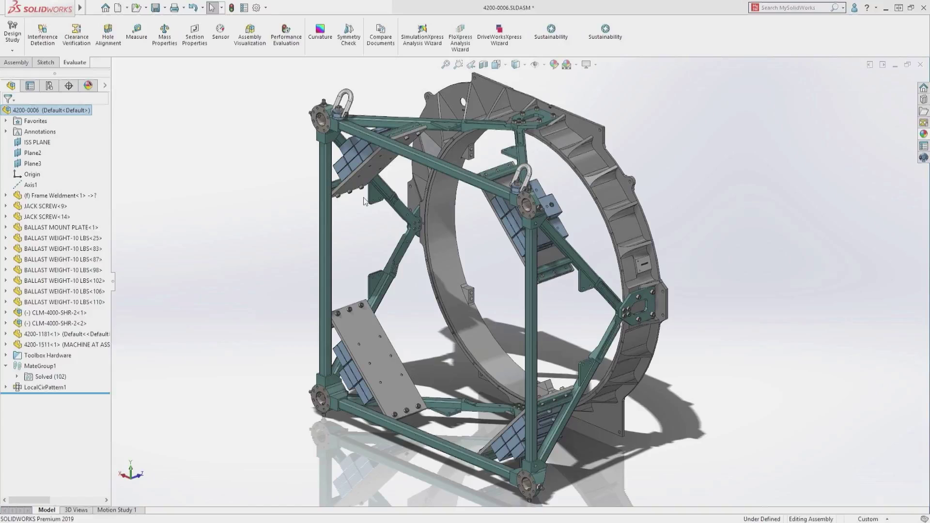
Step: Lock concentric rotation for the mates in MateGroup1, reviewing the Toolbox Hardware fasteners before and after
left_click(6, 355)
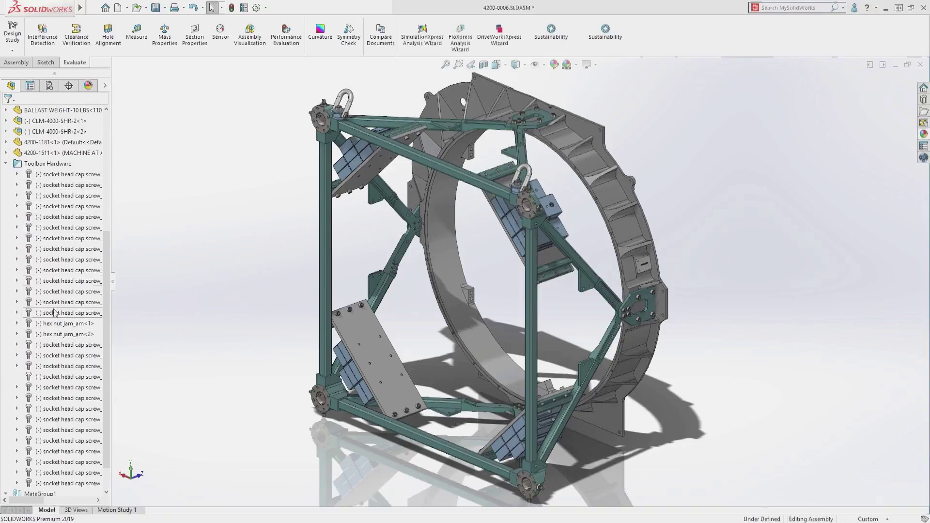
left_click(7, 164)
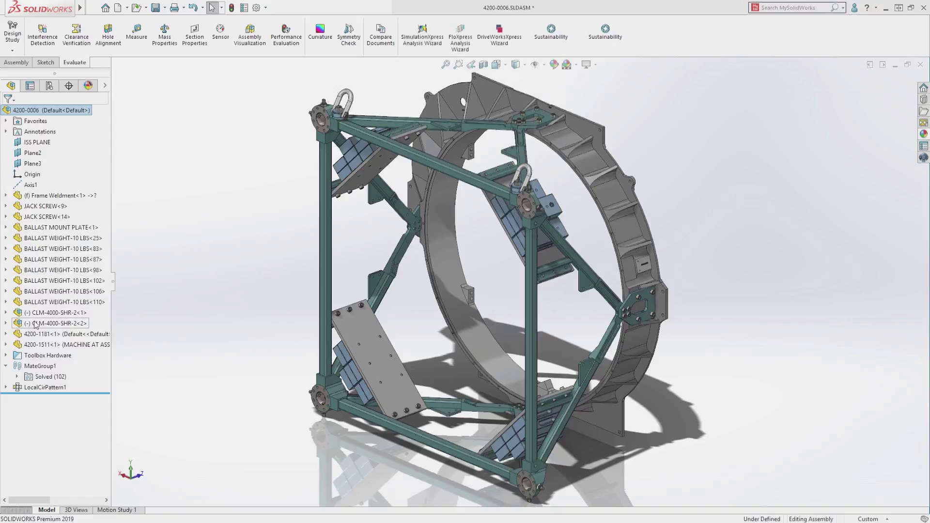
right_click(38, 369)
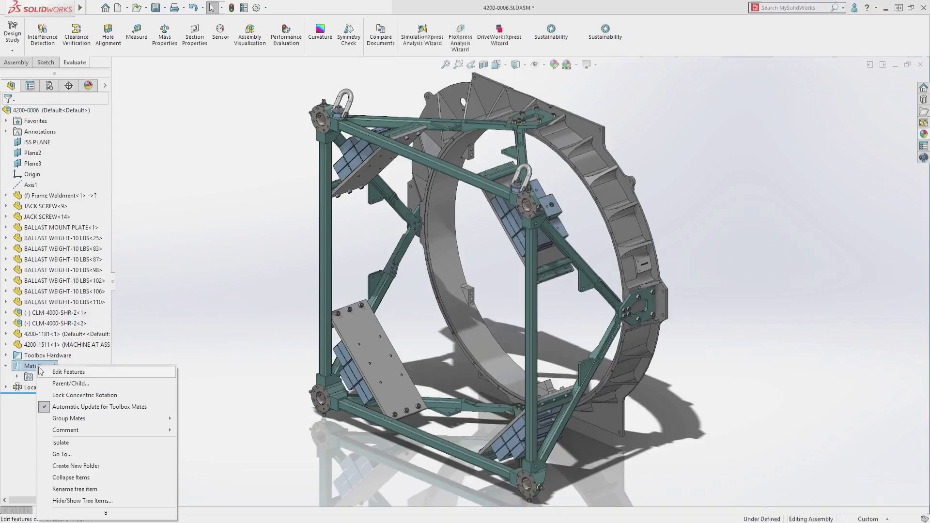
left_click(69, 395)
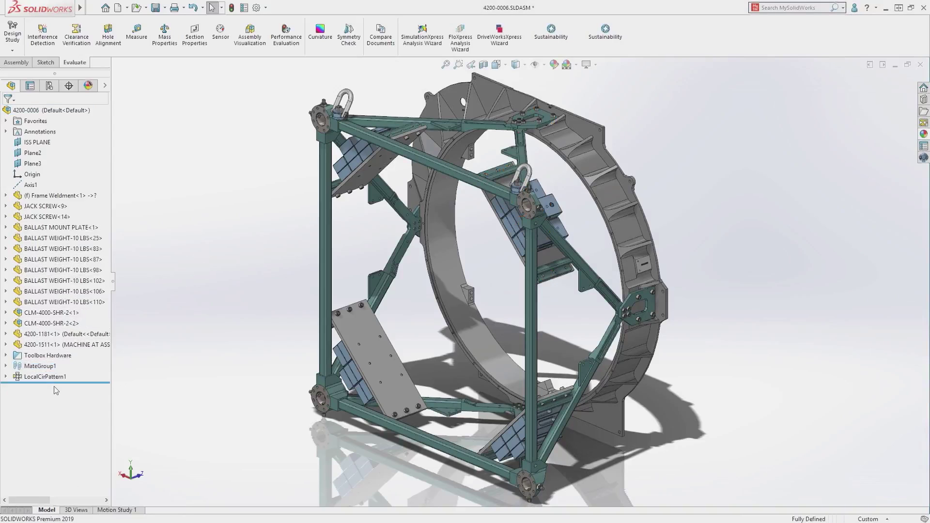
left_click(6, 356)
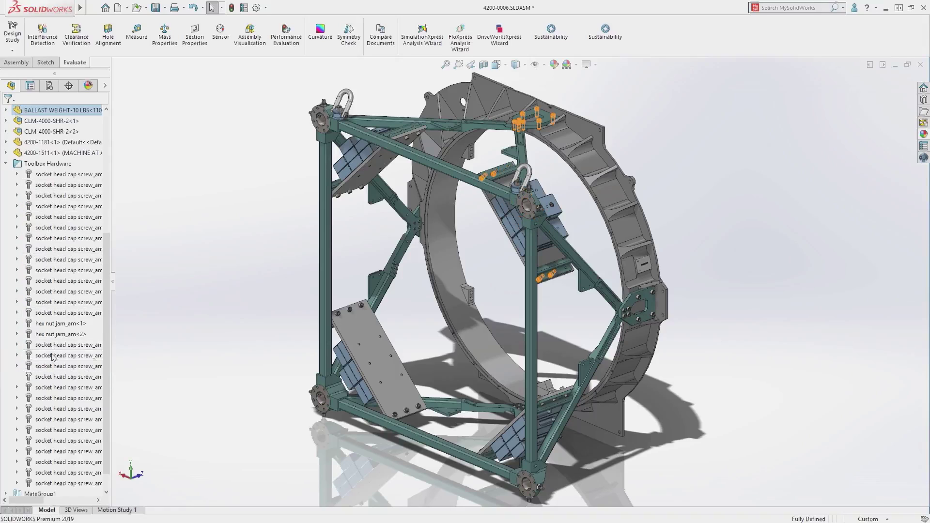
left_click(6, 163)
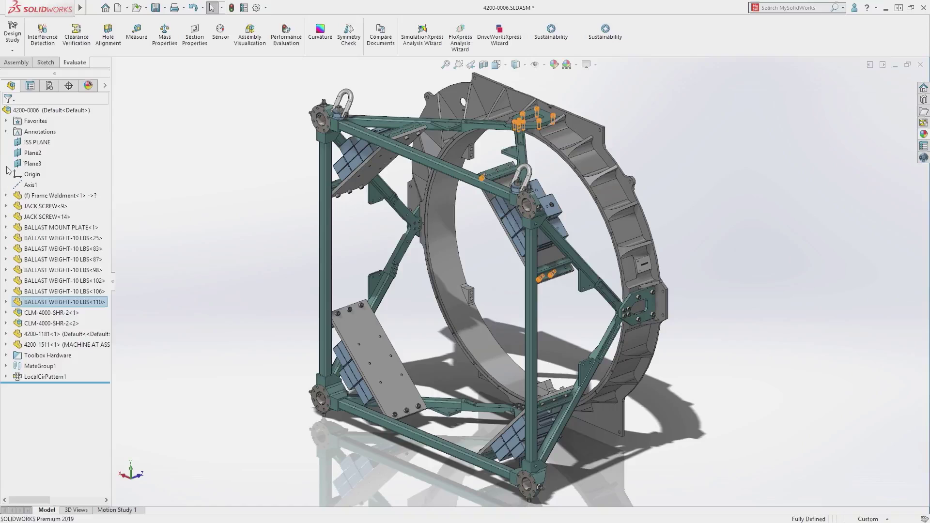
Step: Check in the Hole Wizard/Toolbox system options that locking rotation of new concentric mates to Toolbox components is enabled, and accept the options
left_click(256, 8)
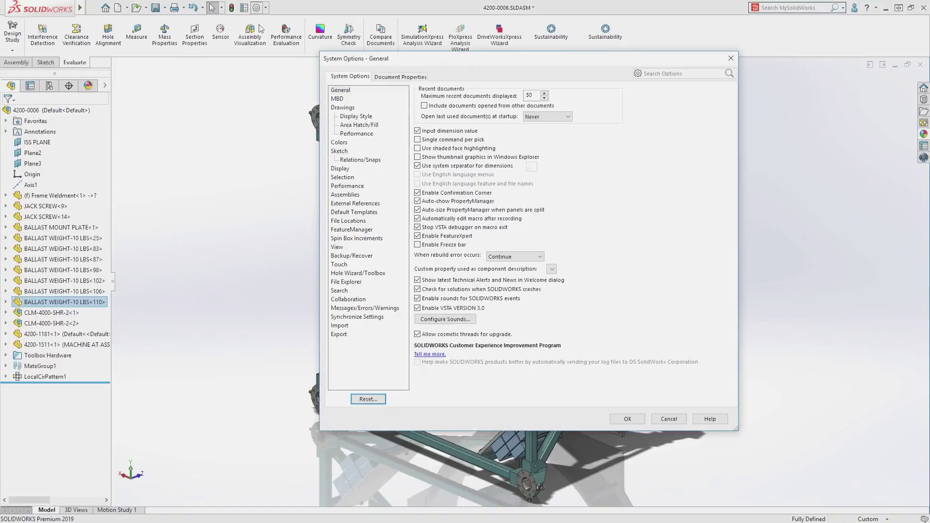
left_click(345, 273)
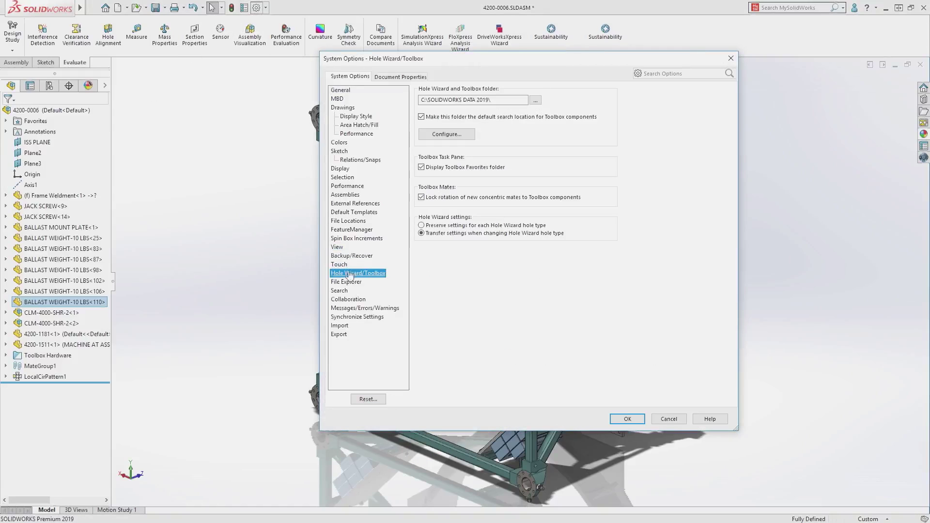
left_click(421, 197)
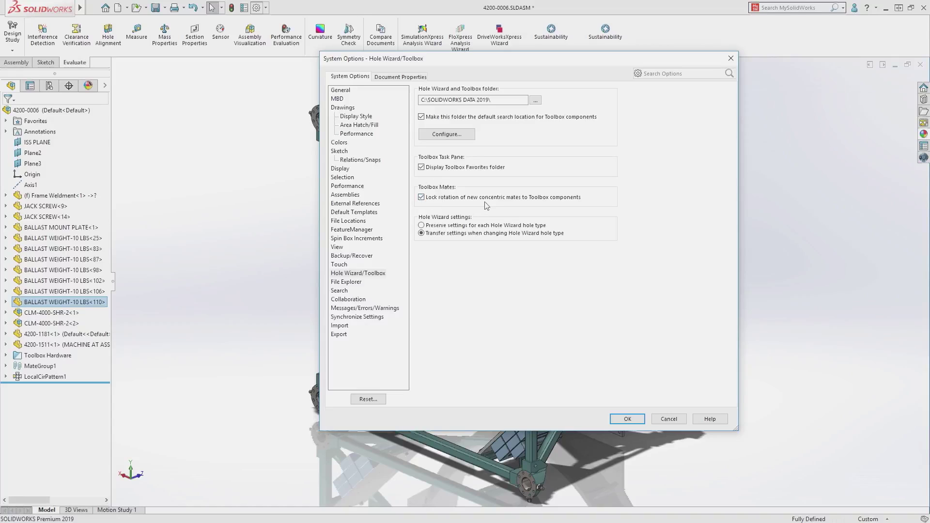
left_click(628, 418)
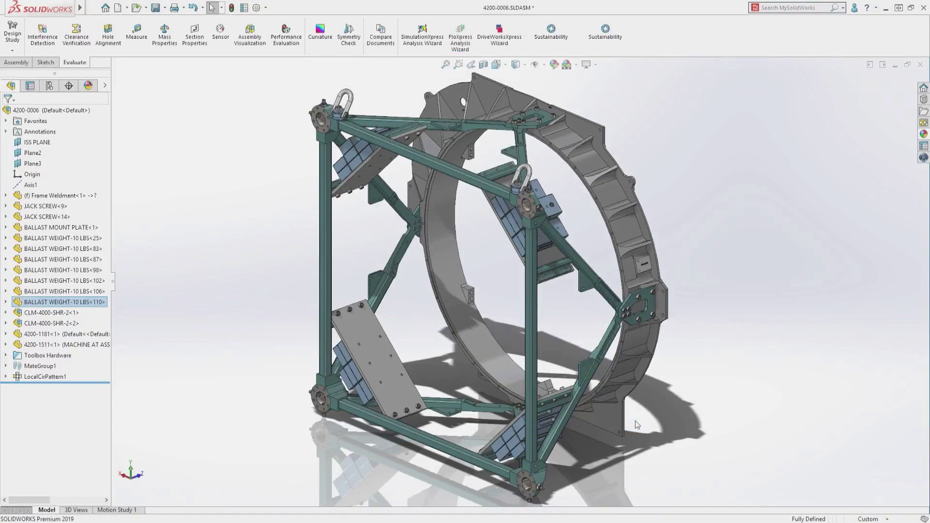